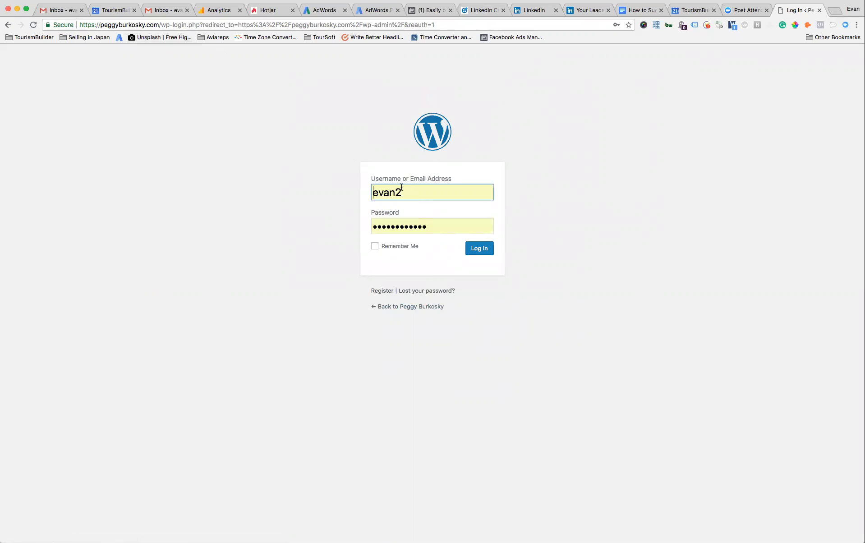
Step: Log in to the WordPress admin with the saved credentials and visit the live site from the dashboard
left_click(478, 249)
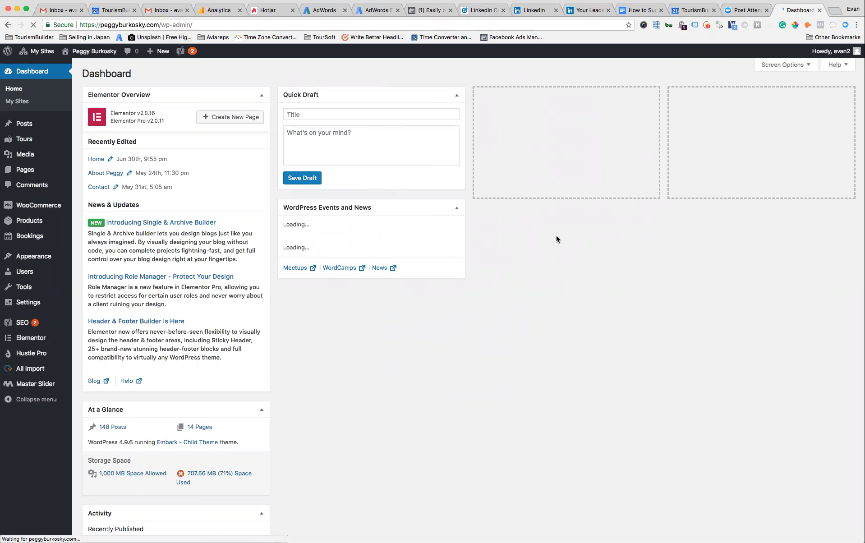
mouse_move(83, 54)
left_click(75, 67)
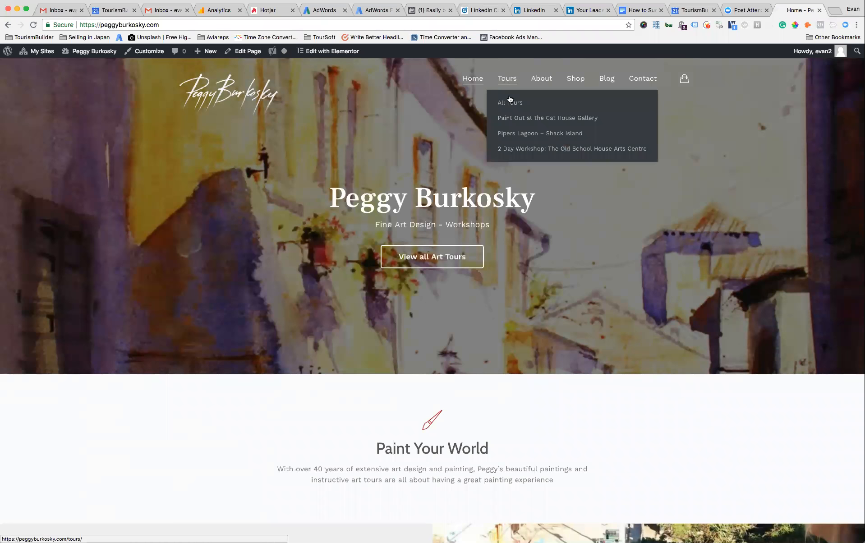
Step: Open the Pipers Lagoon – Shack Island tour page and look through its description and booking calendar
mouse_move(499, 84)
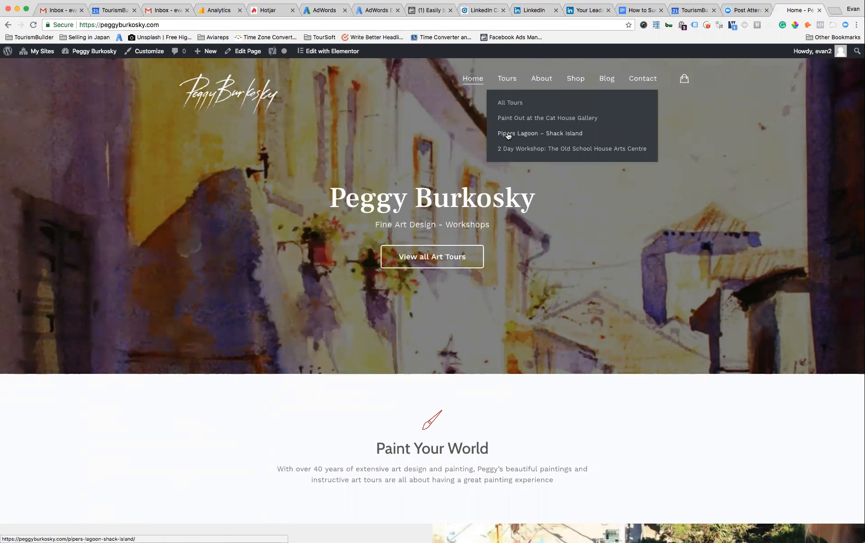
left_click(509, 135)
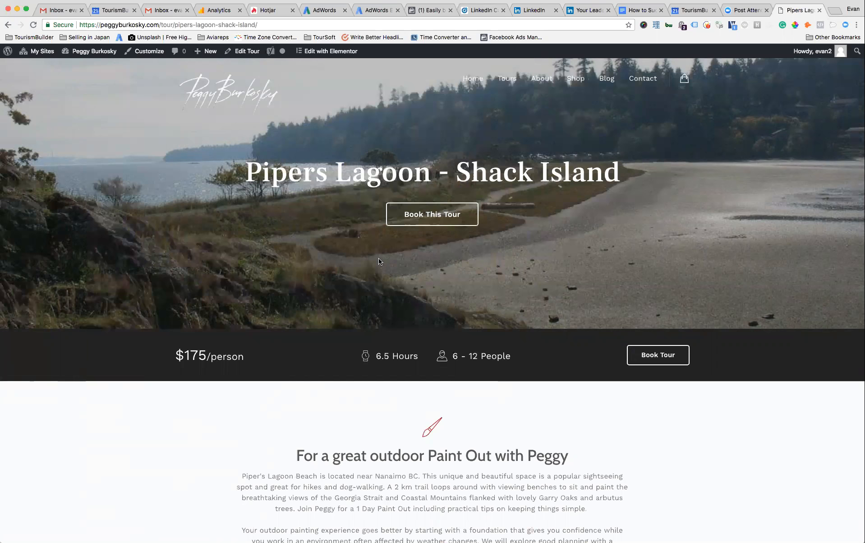
scroll(378, 261, "down", 3)
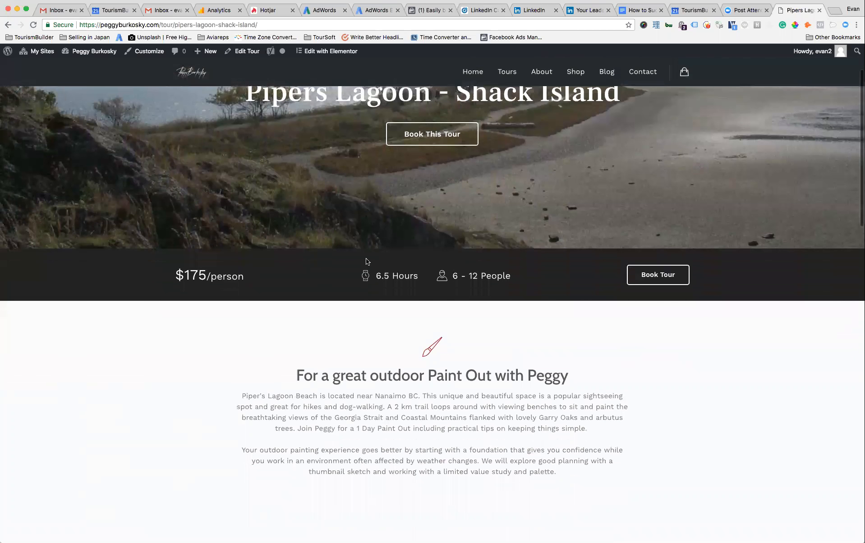
scroll(366, 261, "up", 3)
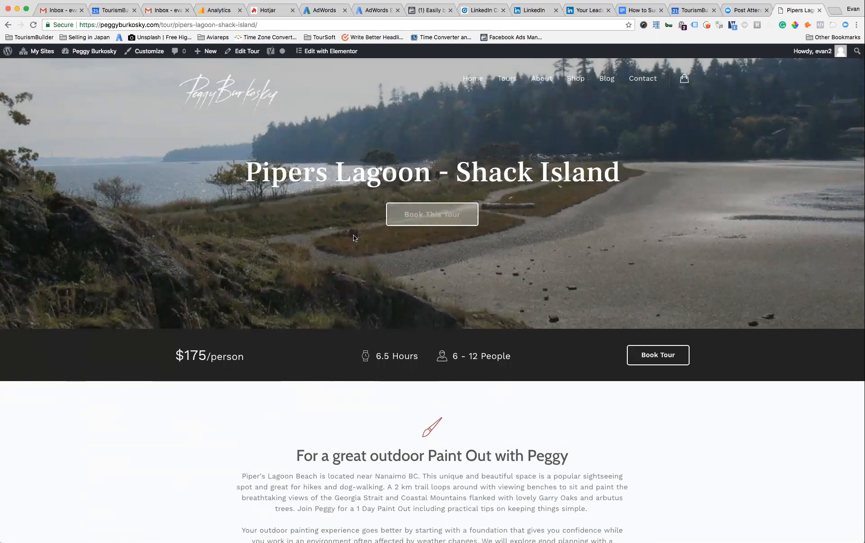
scroll(330, 242, "down", 6)
scroll(315, 241, "down", 10)
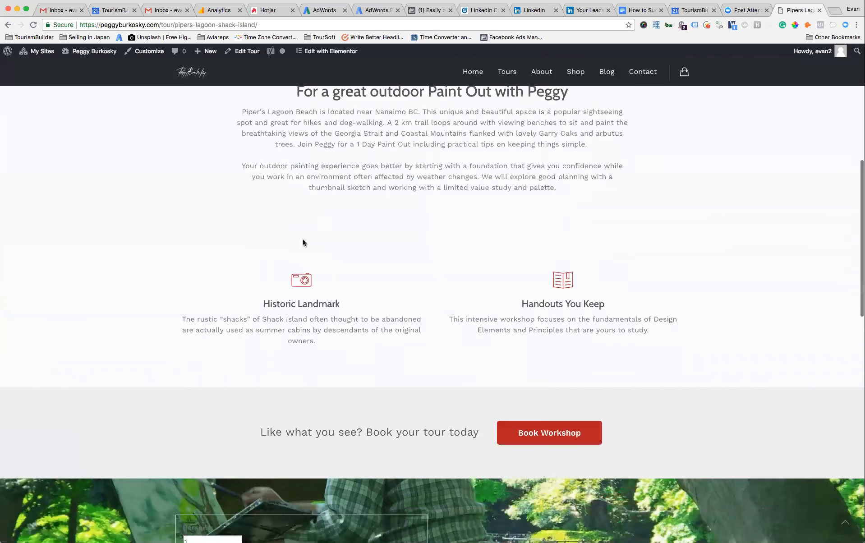
scroll(304, 239, "up", 2)
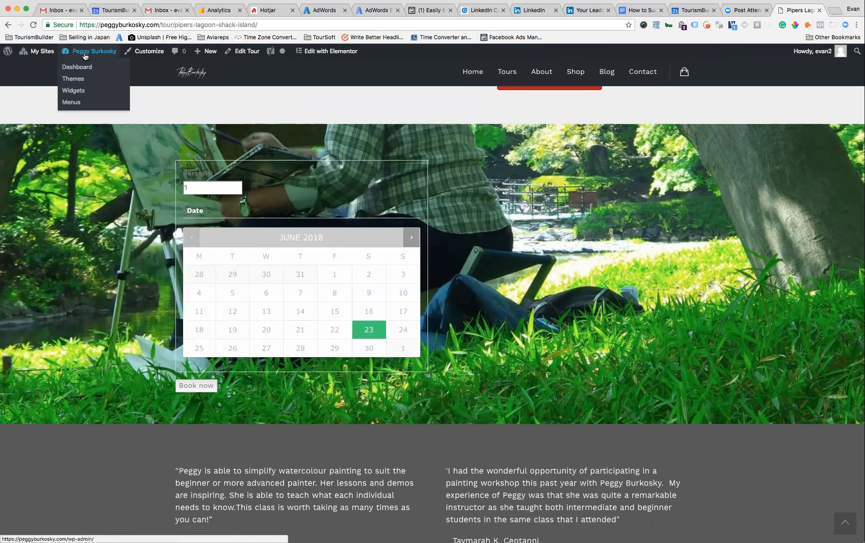
Step: Return to the admin dashboard and open the full product list to review the products and their categories
left_click(77, 68)
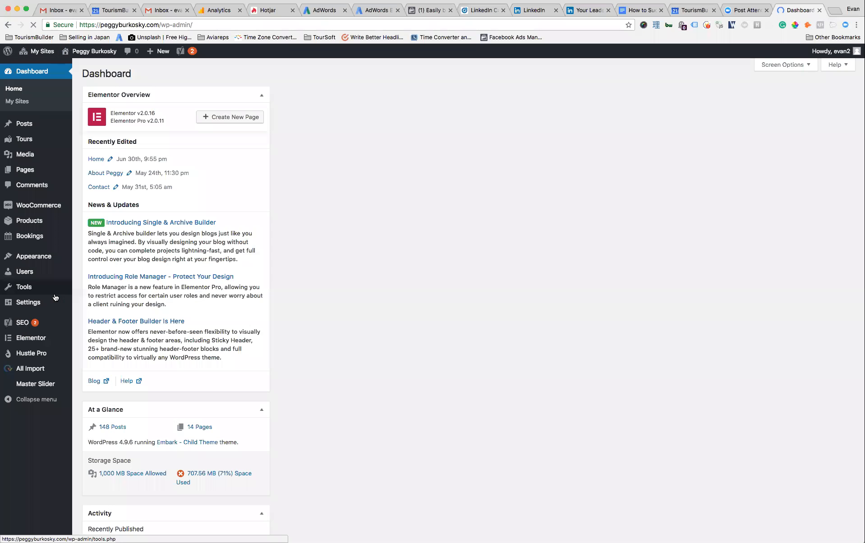
left_click(55, 297)
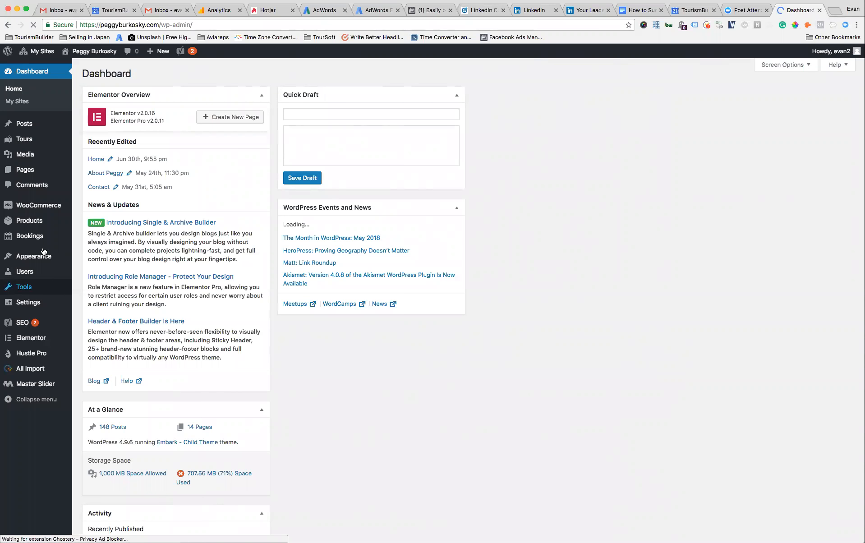
left_click(23, 221)
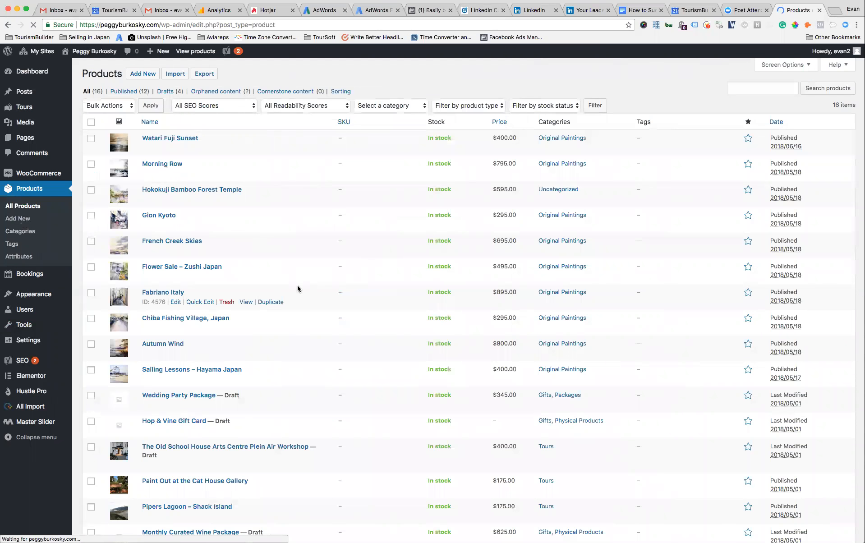
scroll(298, 288, "down", 3)
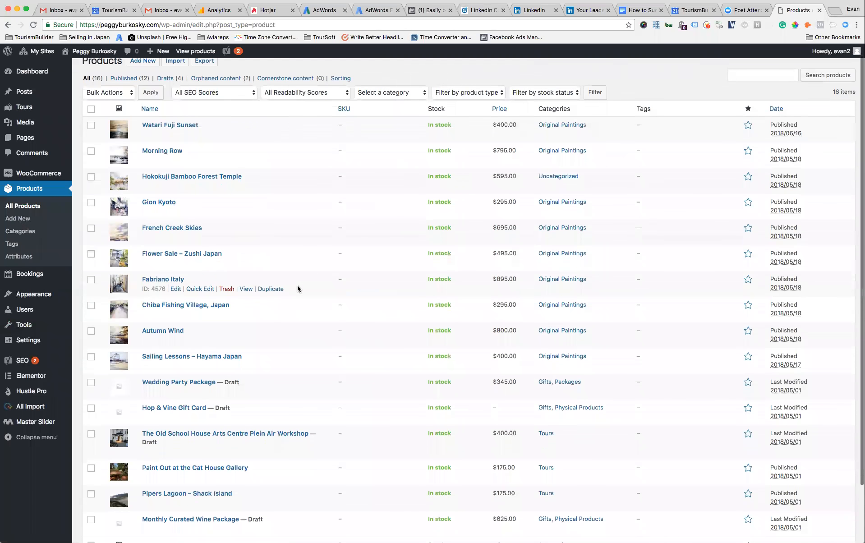
scroll(297, 288, "up", 5)
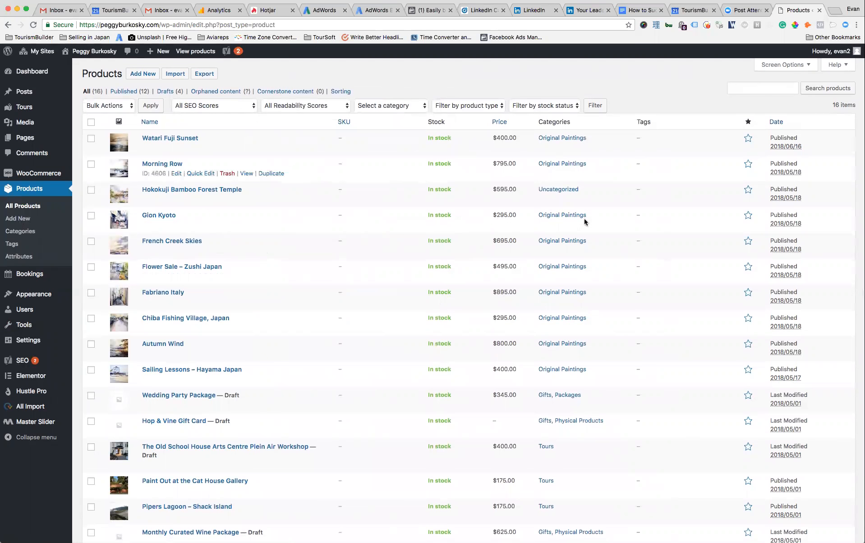
scroll(569, 356, "down", 4)
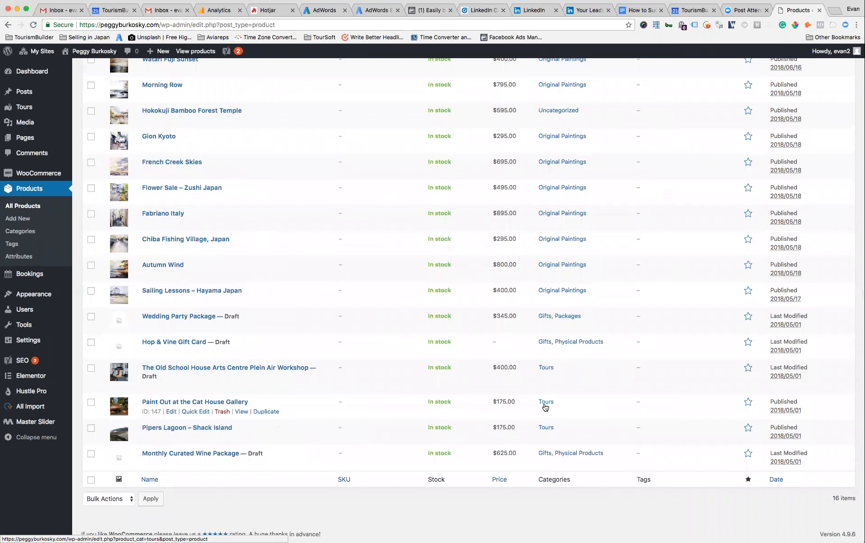
Step: Open the Pipers Lagoon – Shack Island product for editing and review its bookable product settings
left_click(164, 403)
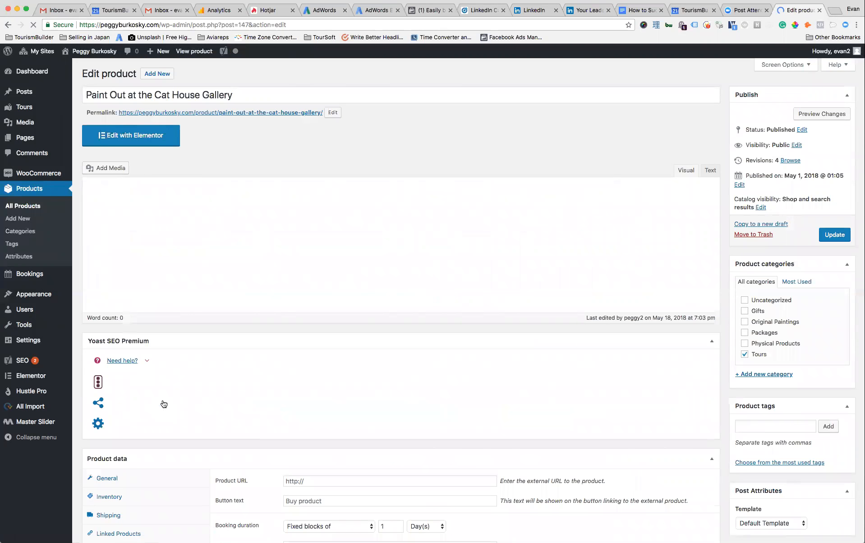
left_click(7, 25)
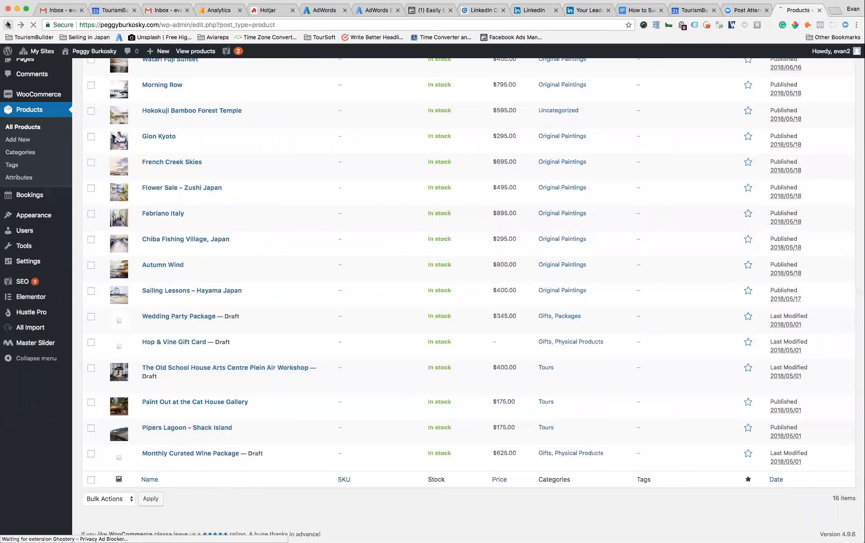
left_click(167, 429)
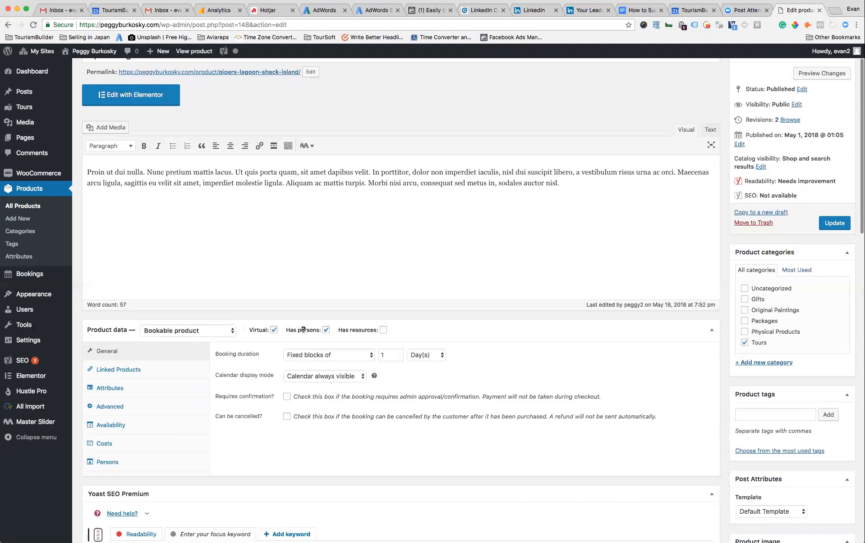
scroll(308, 346, "down", 5)
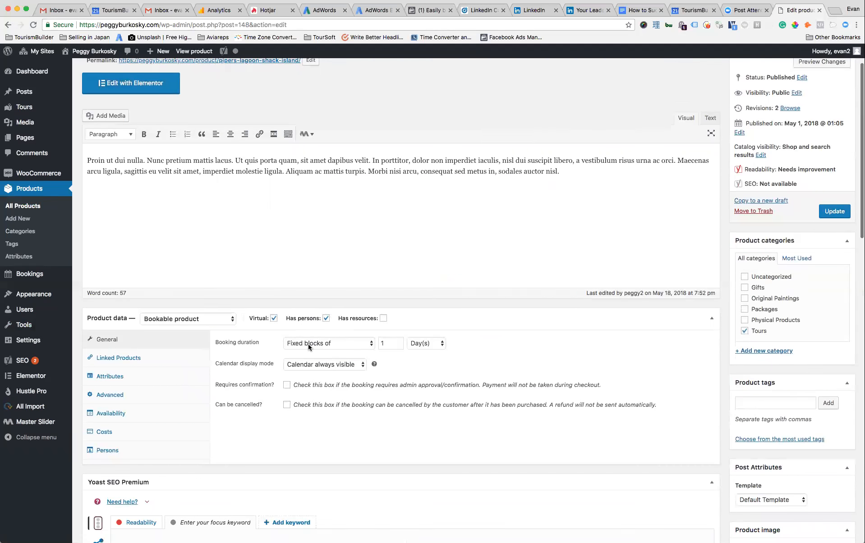
scroll(308, 344, "up", 6)
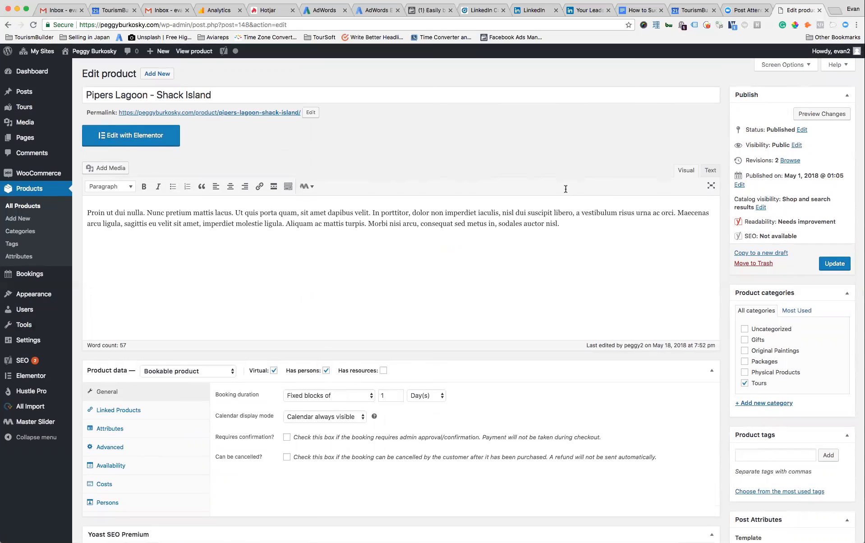
Step: Delete the placeholder text from both the product's main description and its short description
key("super+a")
key("BackSpace")
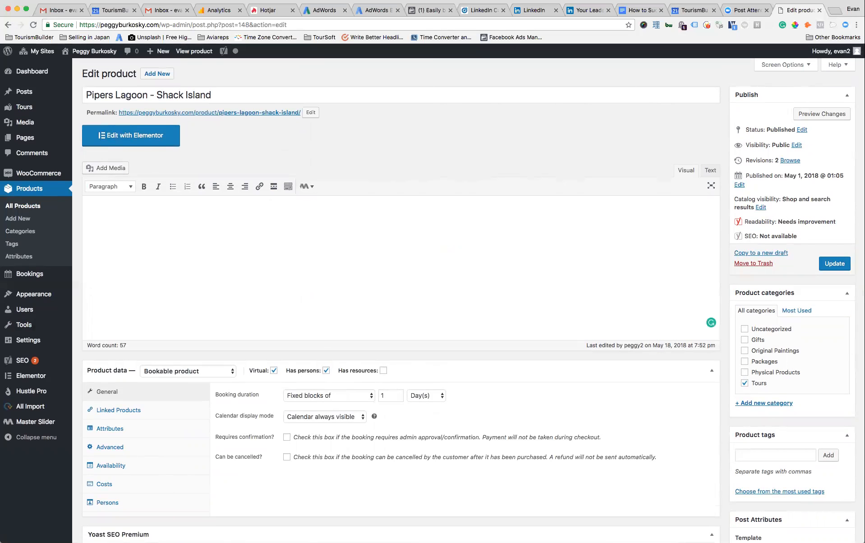
scroll(230, 313, "down", 10)
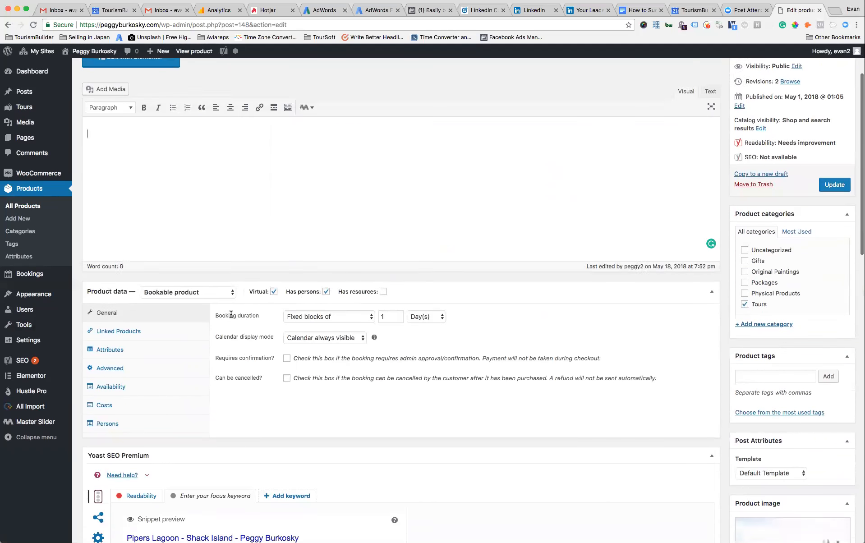
scroll(235, 320, "down", 8)
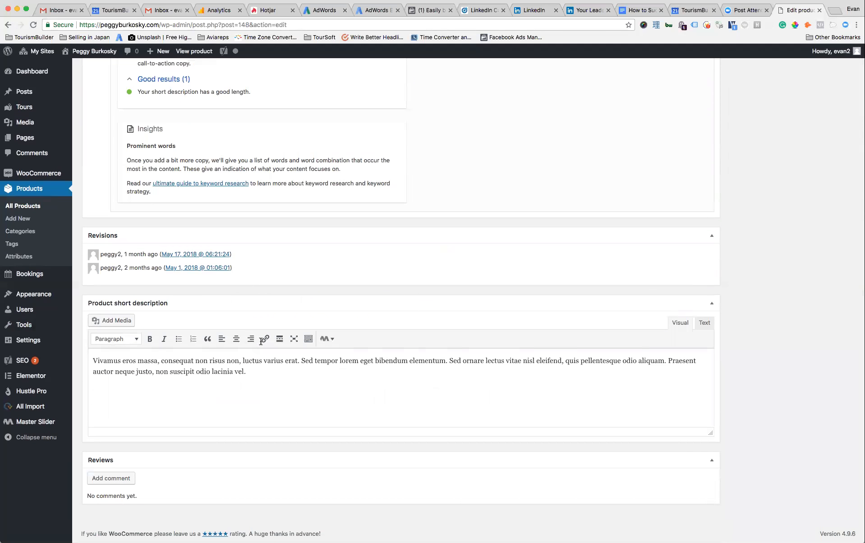
key("ctrl+a")
key("BackSpace")
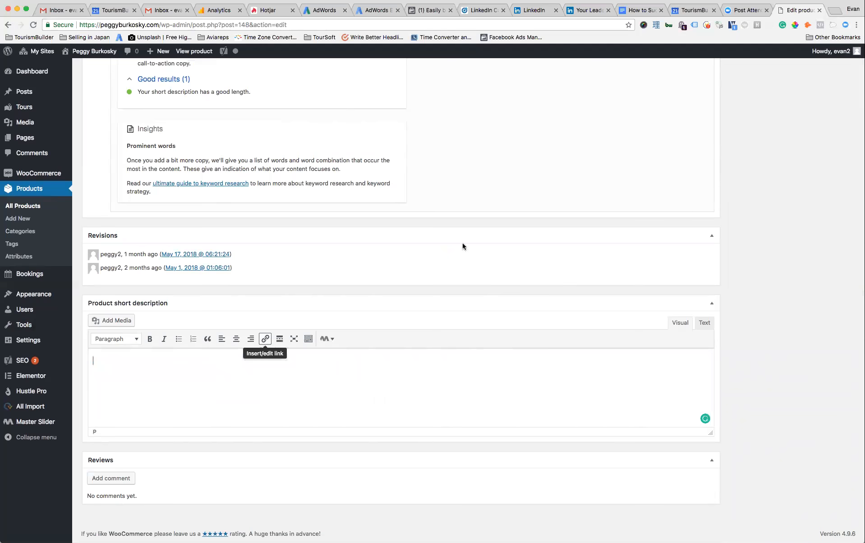
Step: Remove the 2018-06-23 date range from the product's availability rules and update the product
scroll(462, 248, "up", 4)
scroll(461, 250, "up", 9)
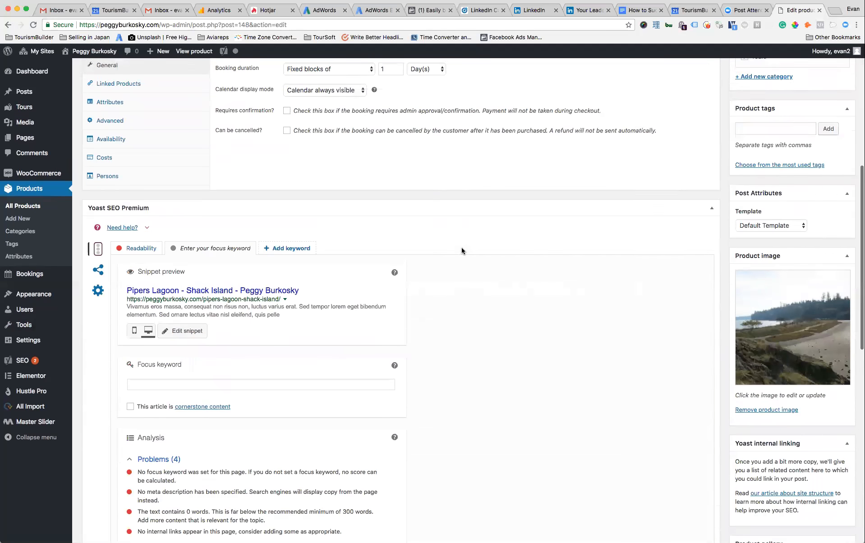
scroll(461, 251, "up", 3)
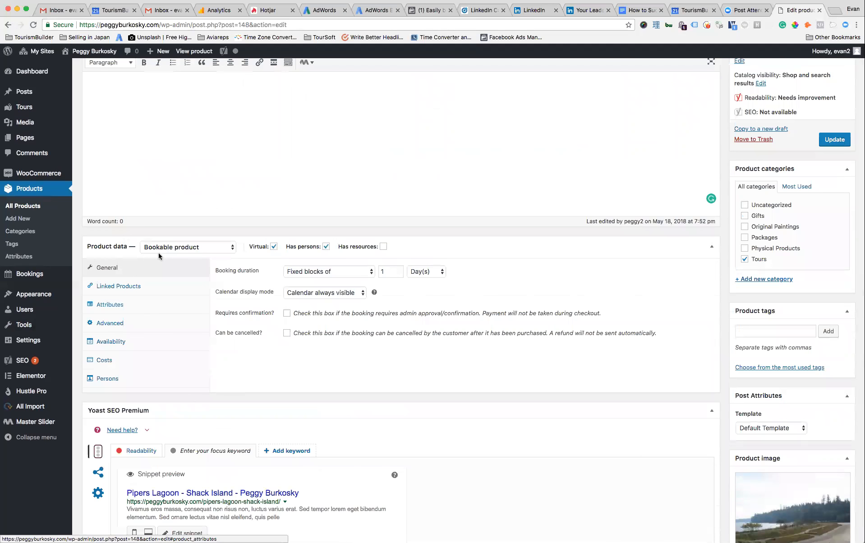
left_click(107, 343)
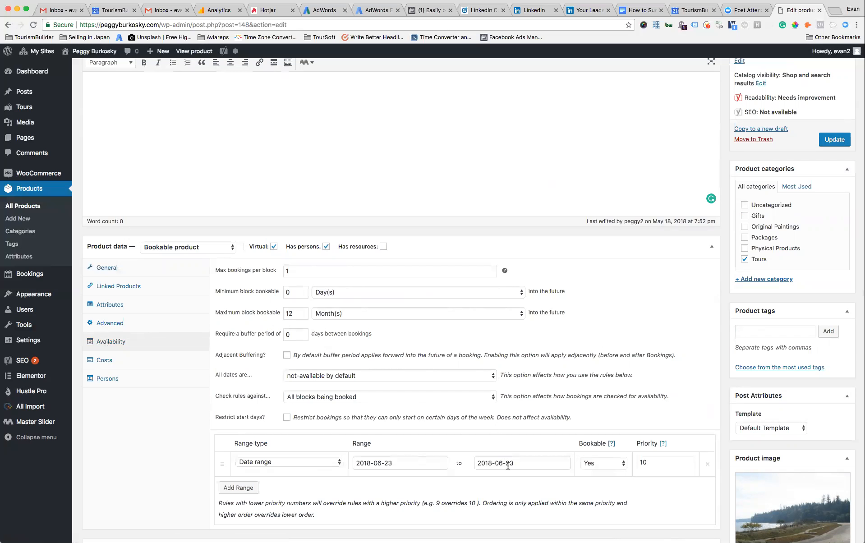
left_click(707, 466)
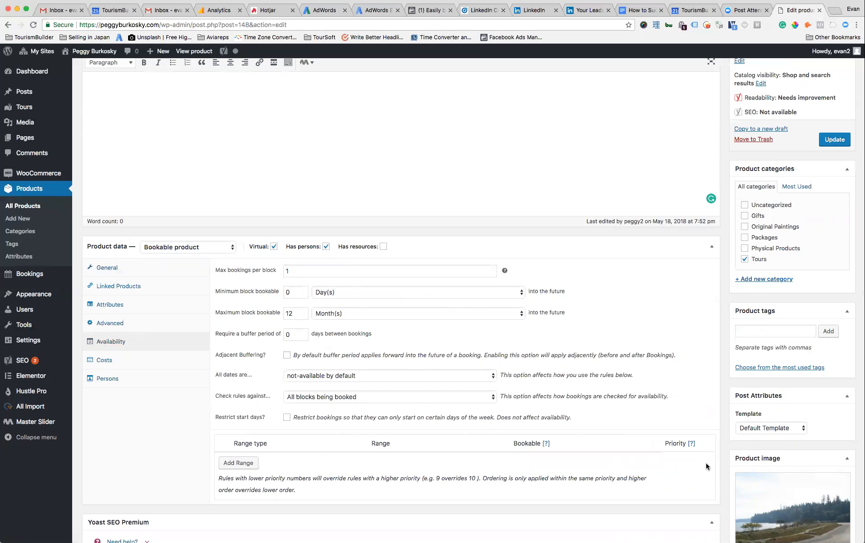
left_click(833, 142)
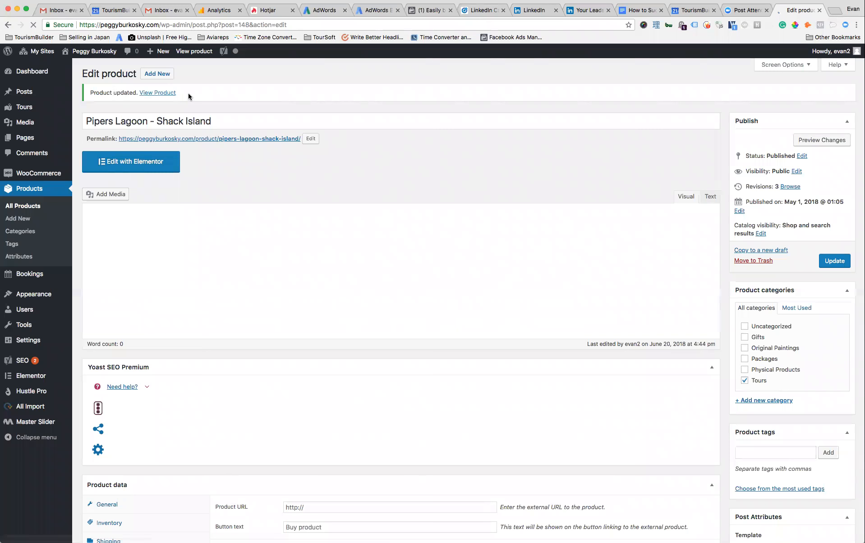
Step: View the updated product's shop page and check its booking calendar and related products
left_click(160, 93)
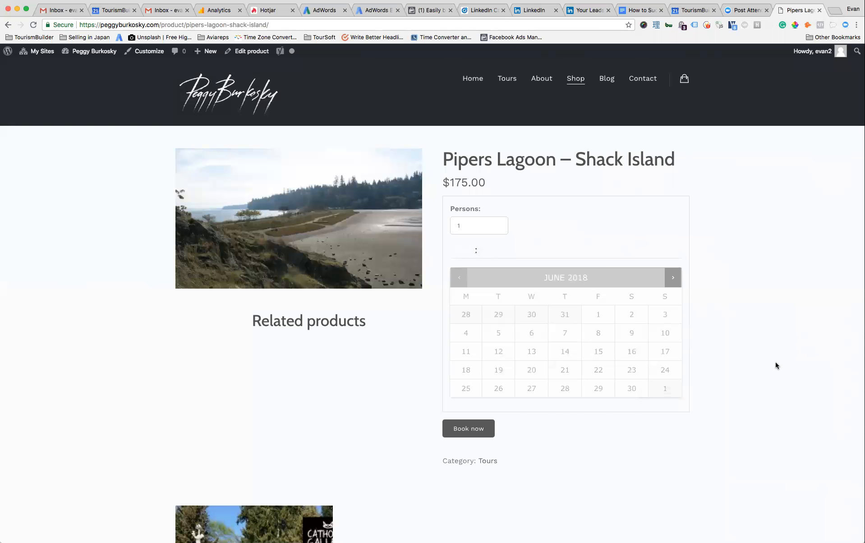
scroll(774, 359, "down", 5)
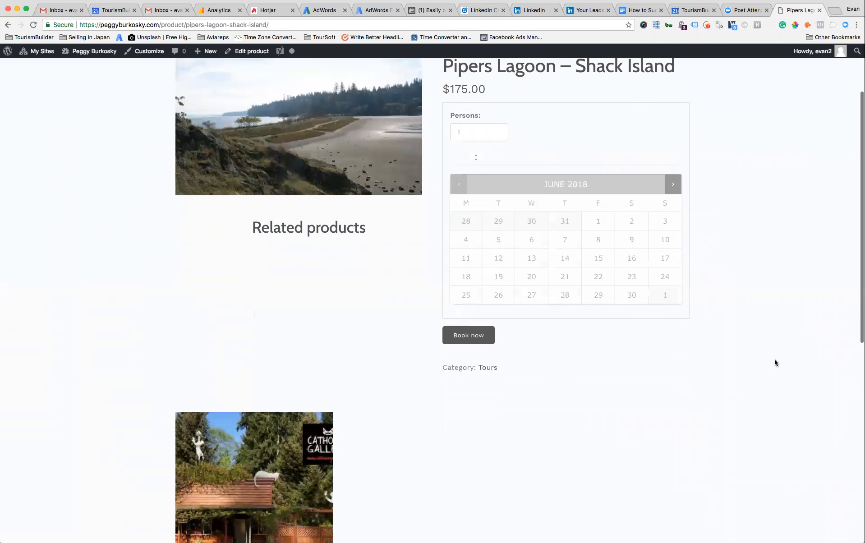
scroll(774, 362, "down", 4)
scroll(774, 362, "up", 8)
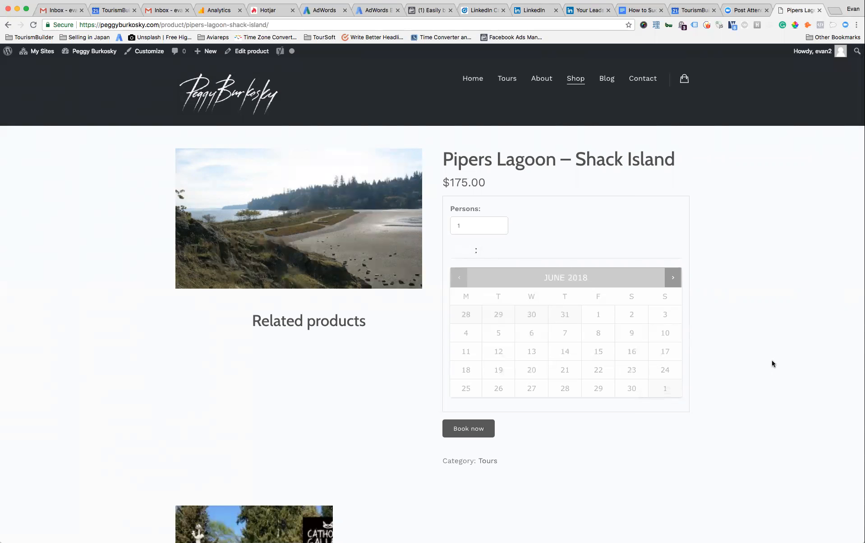
Step: Open the Pipers Lagoon – Shack Island tour page and check the available dates in its booking calendar
mouse_move(505, 74)
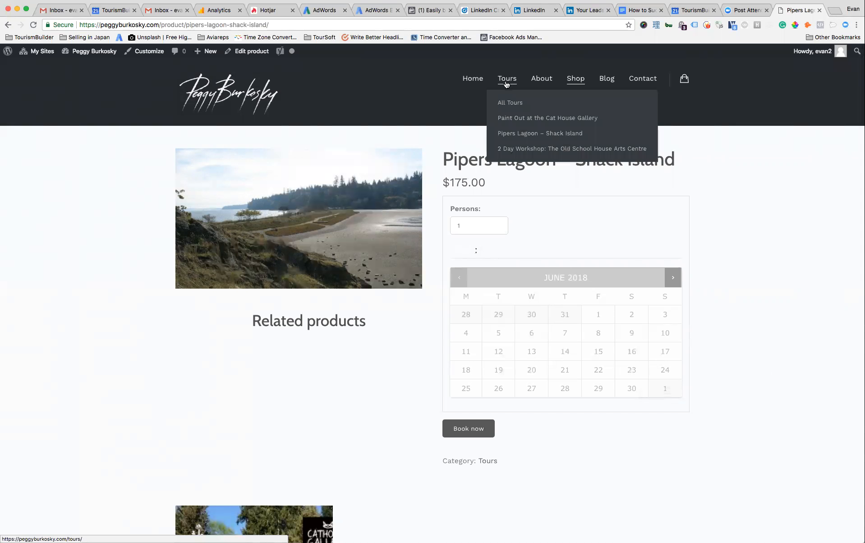
left_click(510, 134)
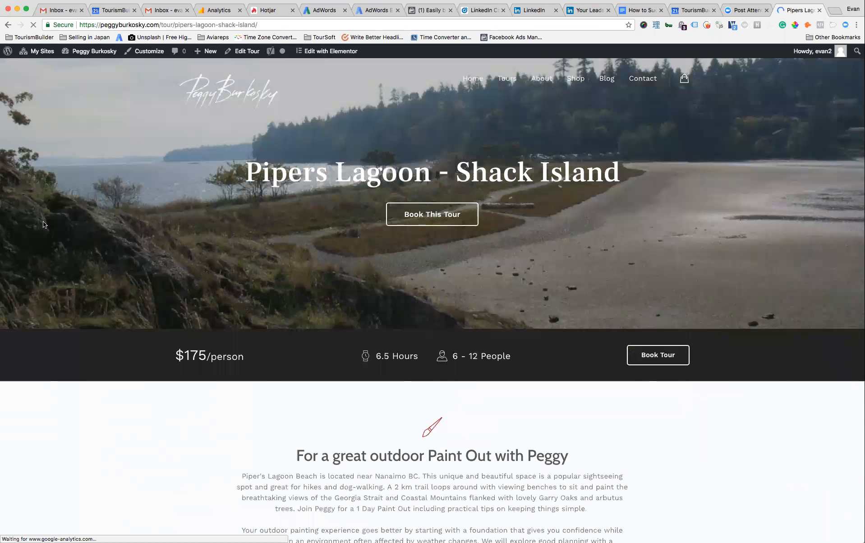
scroll(95, 283, "down", 10)
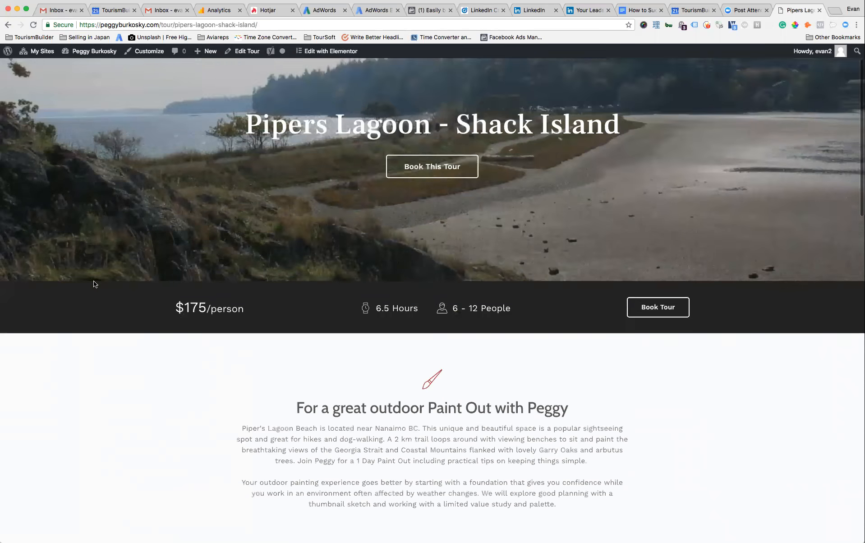
scroll(96, 283, "down", 5)
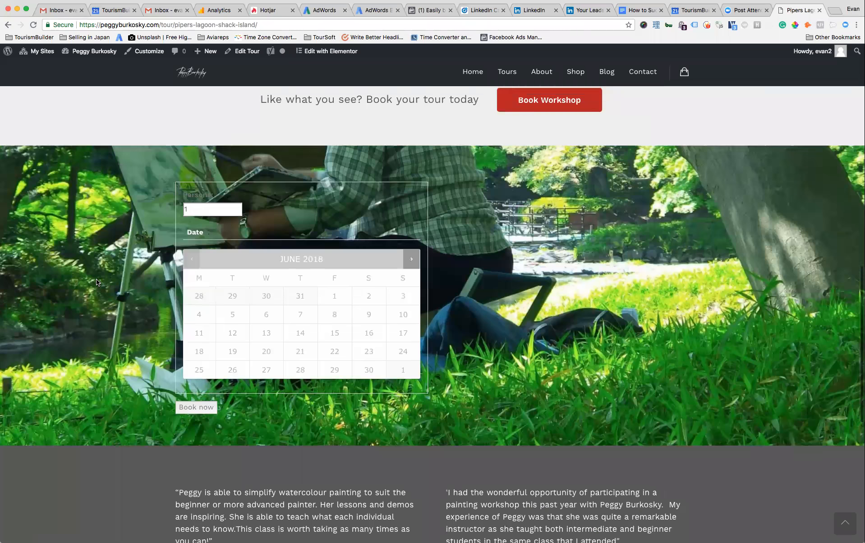
Step: Check the Pipers Lagoon – Shack Island tour's booking calendar for available dates from June through August 2018
scroll(206, 355, "up", 1)
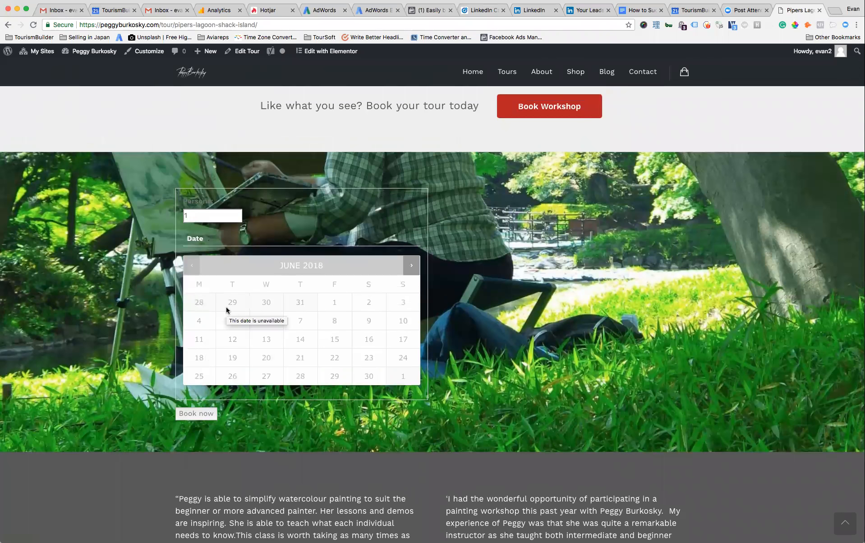
scroll(227, 309, "down", 1)
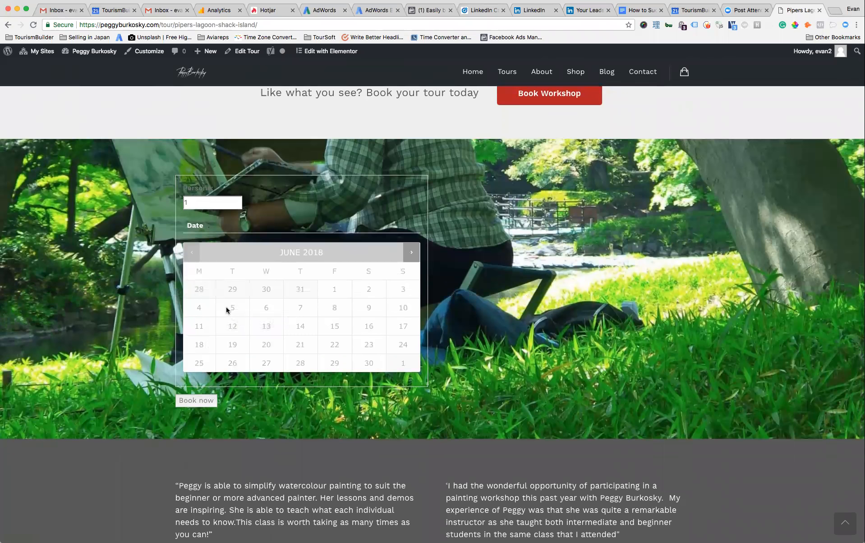
left_click(411, 253)
left_click(411, 254)
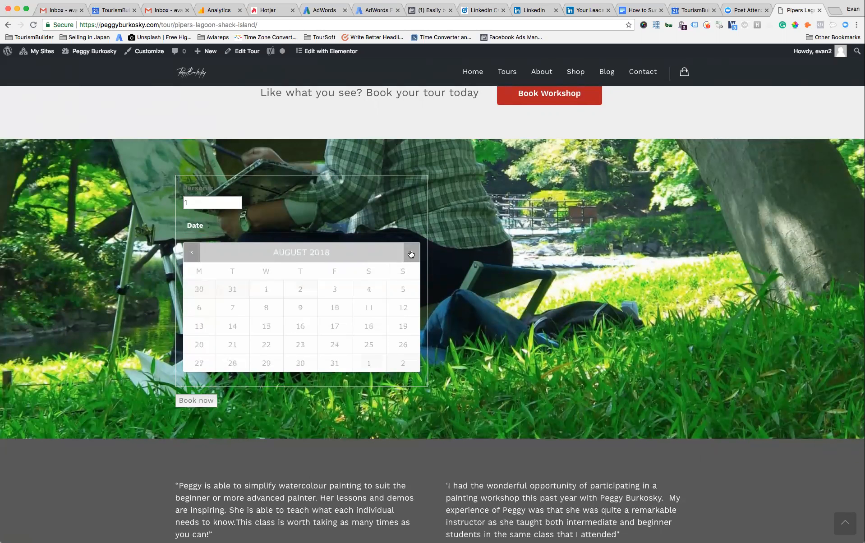
scroll(410, 253, "up", 3)
scroll(411, 253, "up", 20)
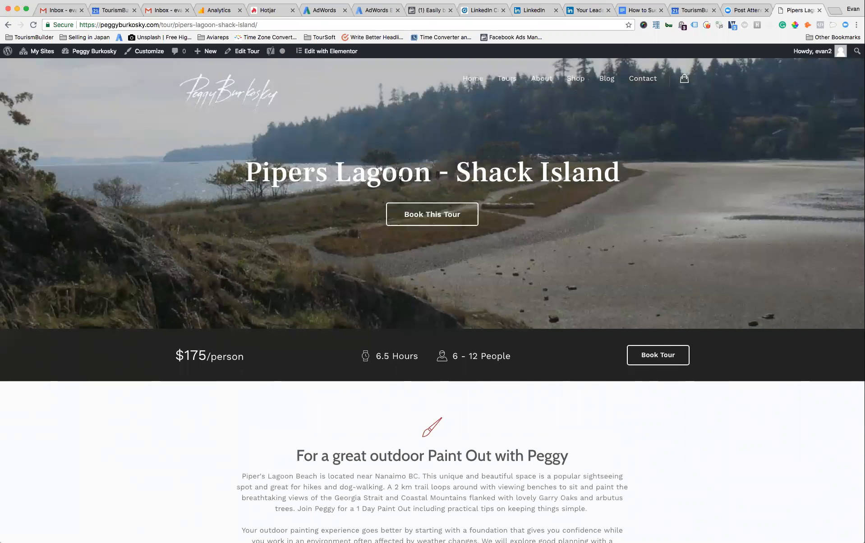
Step: Open the Paint Out at the Cat House Gallery tour page and check its workshop details and June 2018 booking calendar
mouse_move(519, 79)
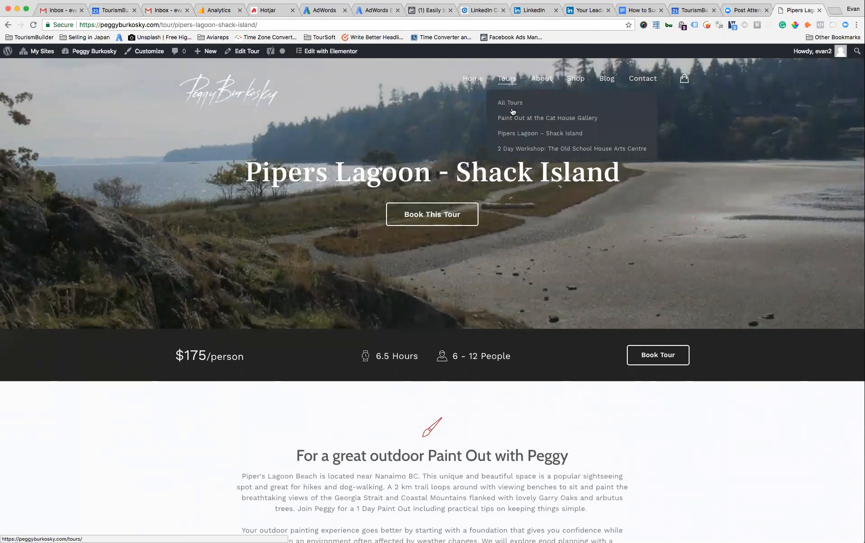
scroll(513, 119, "down", 1)
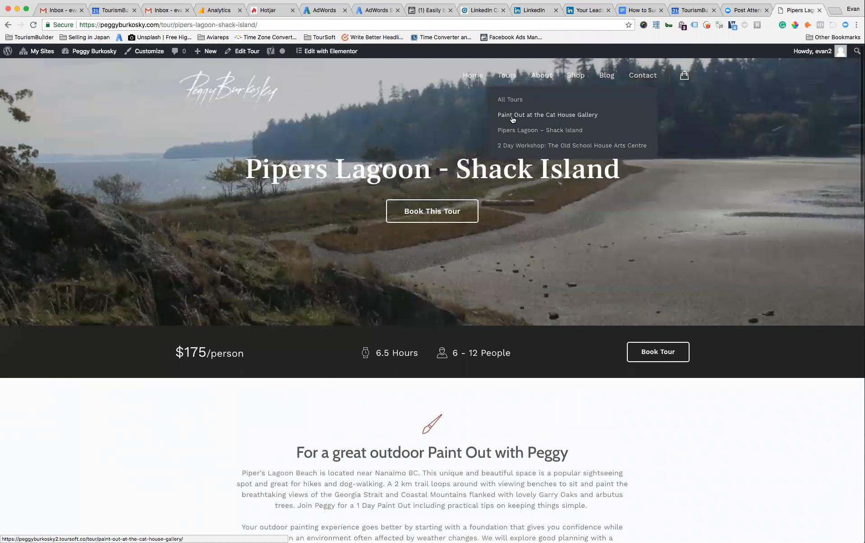
left_click(513, 118)
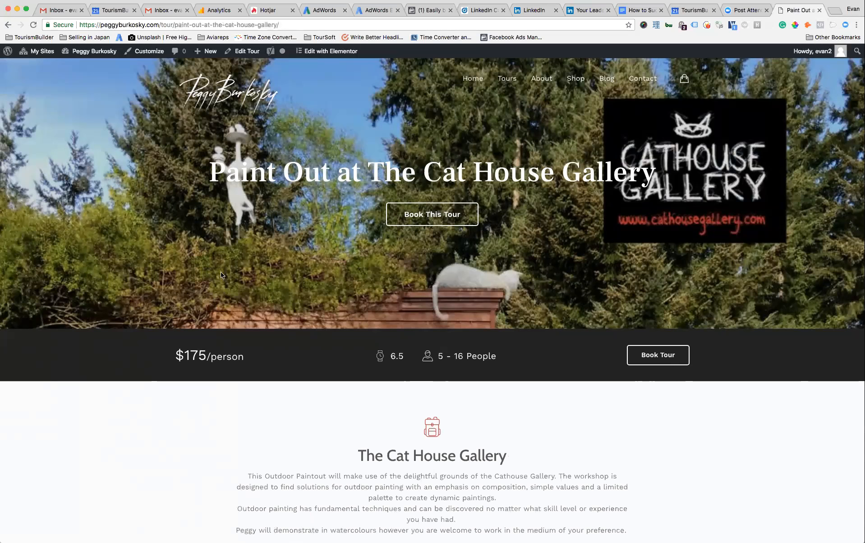
scroll(127, 313, "down", 1)
scroll(122, 307, "down", 15)
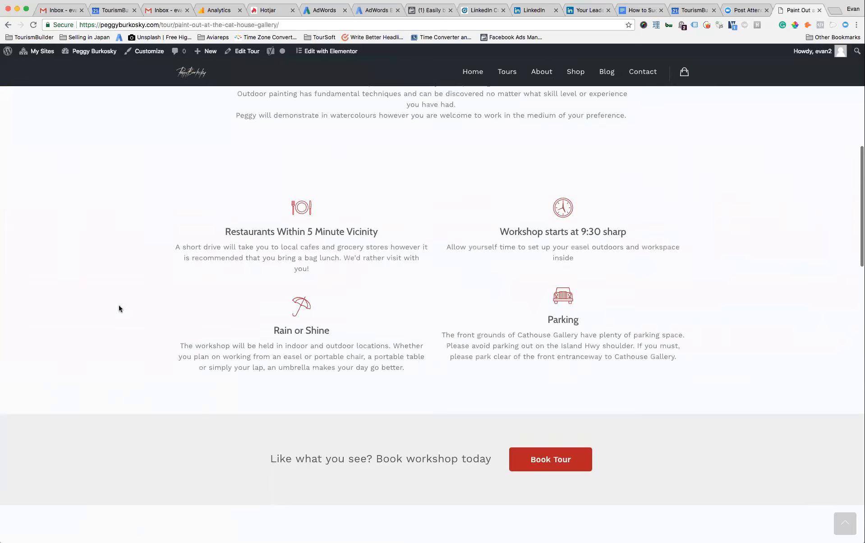
scroll(119, 309, "down", 10)
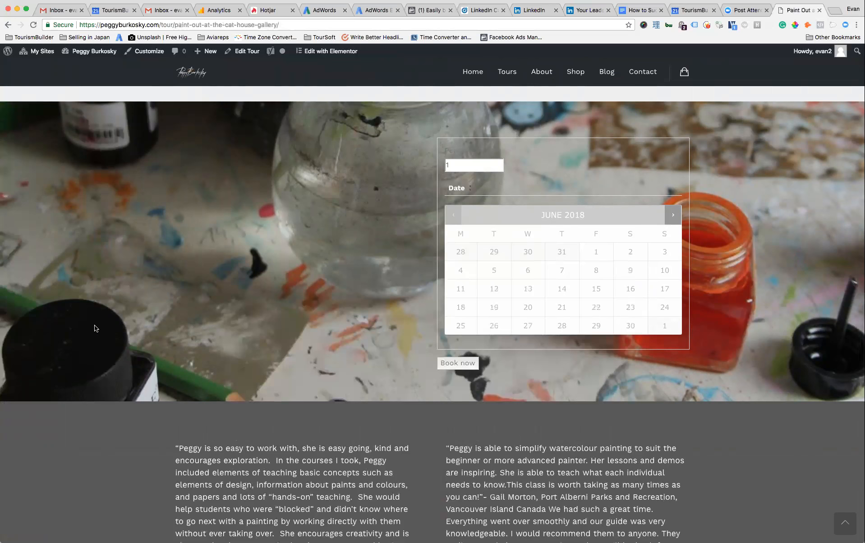
scroll(94, 327, "down", 1)
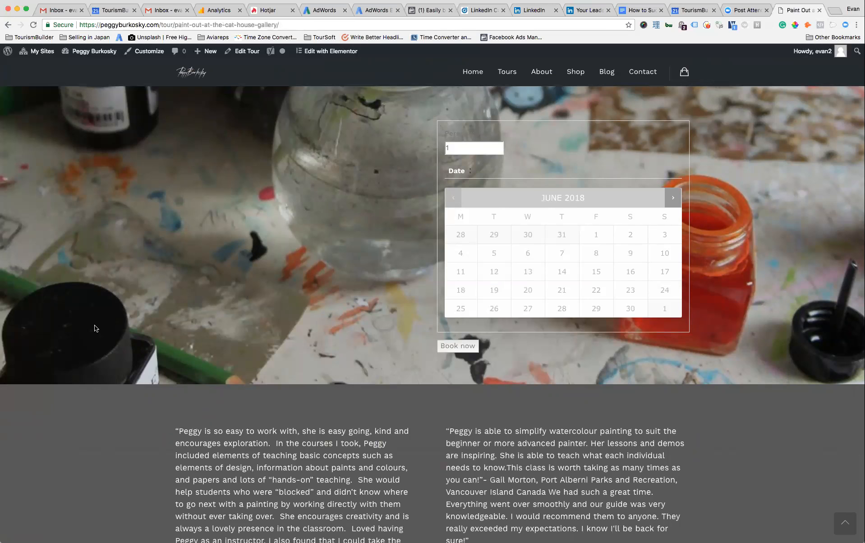
scroll(96, 328, "down", 1)
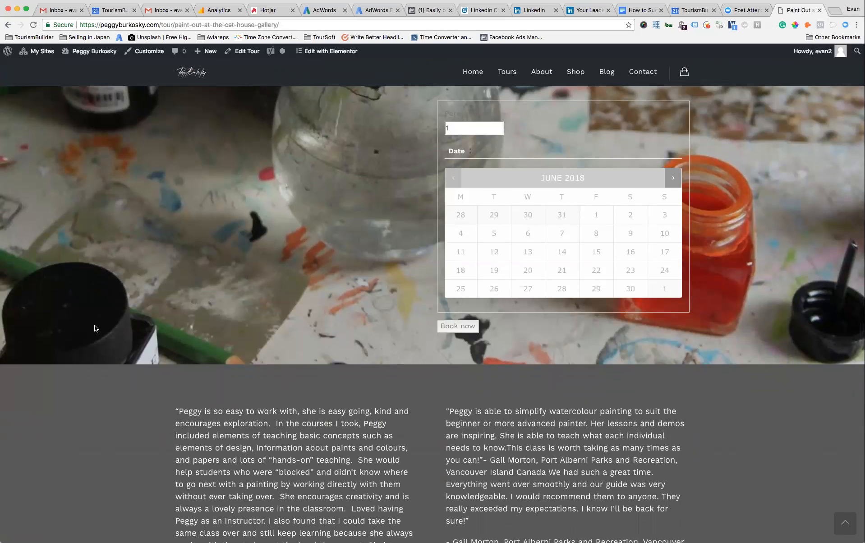
Step: Review the Cat House Gallery tour page's testimonials, footer, and the price, group size and introduction in its opening sections
scroll(95, 327, "down", 9)
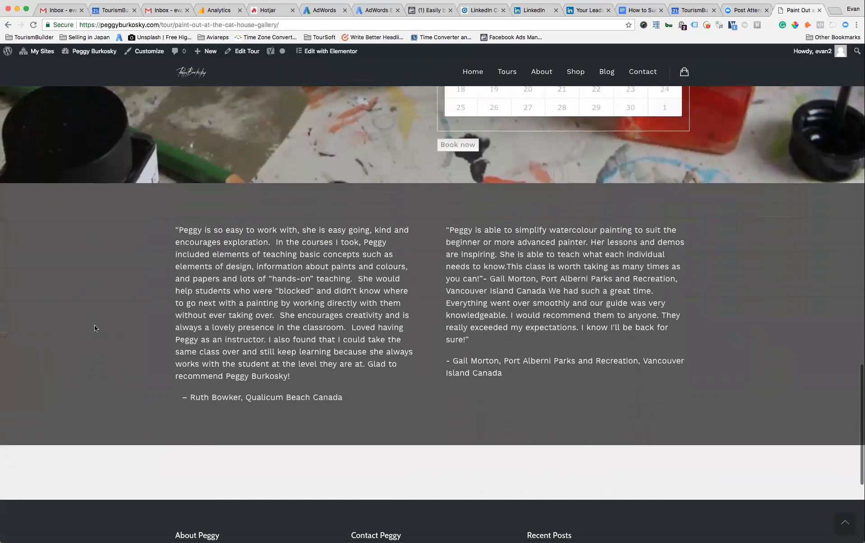
scroll(95, 328, "down", 9)
scroll(95, 327, "down", 3)
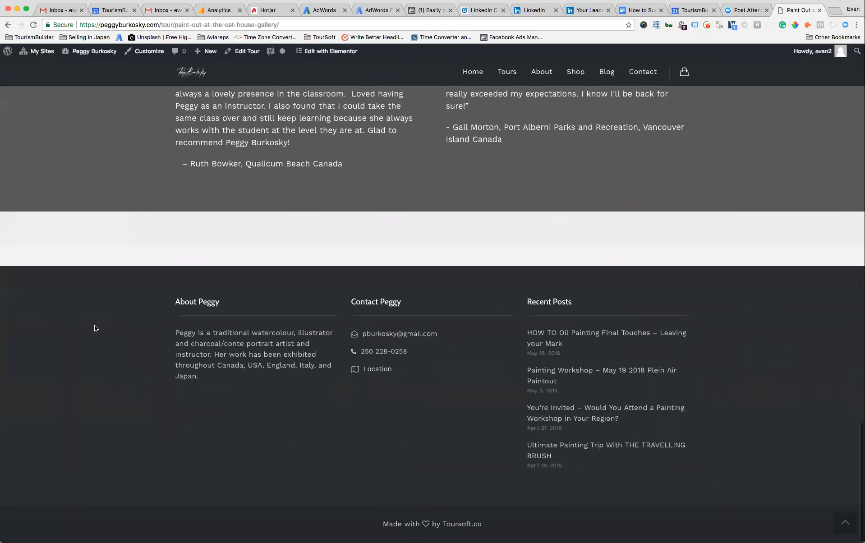
scroll(96, 328, "up", 20)
scroll(95, 328, "up", 20)
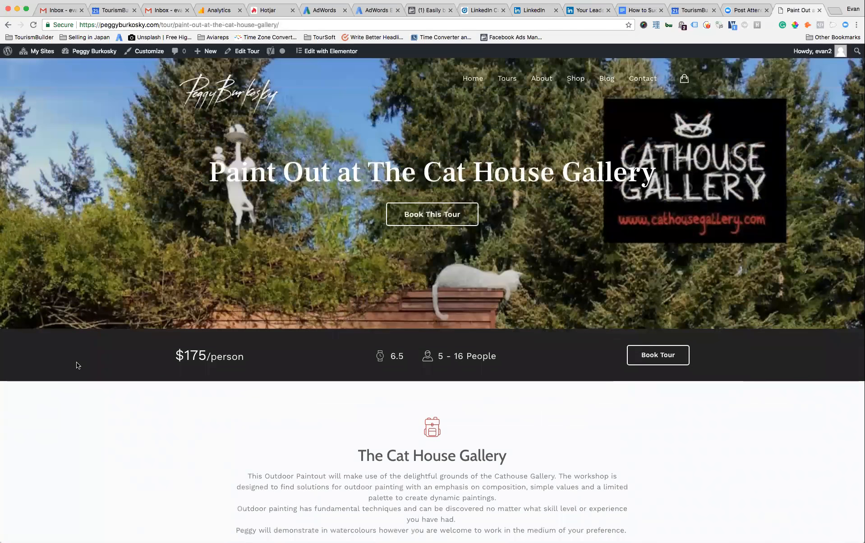
scroll(59, 363, "down", 3)
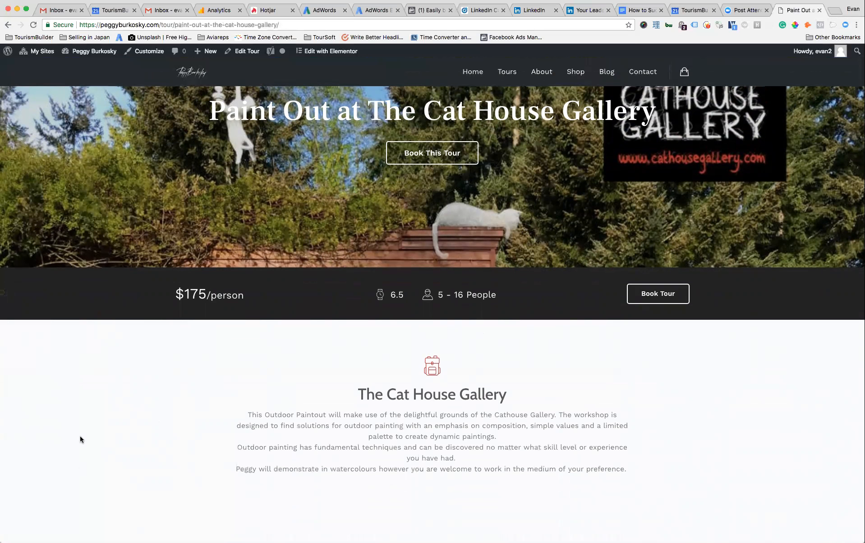
scroll(81, 438, "up", 1)
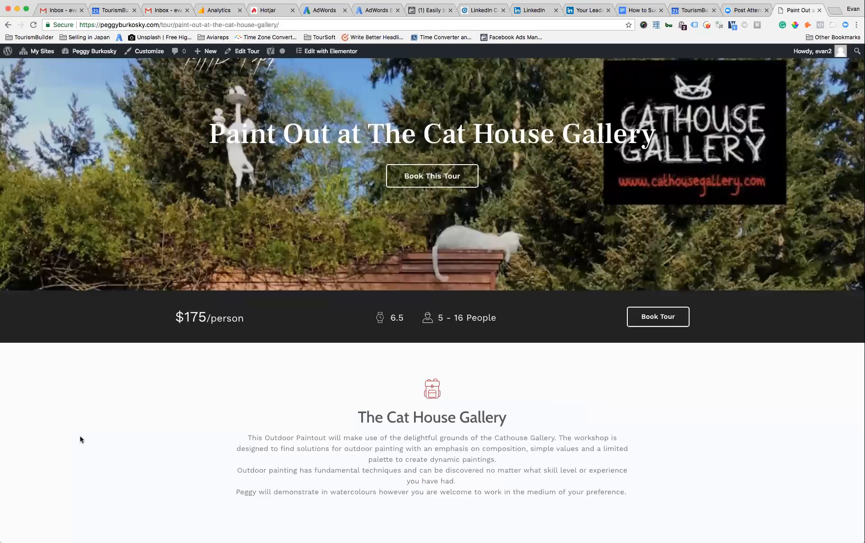
scroll(81, 439, "up", 2)
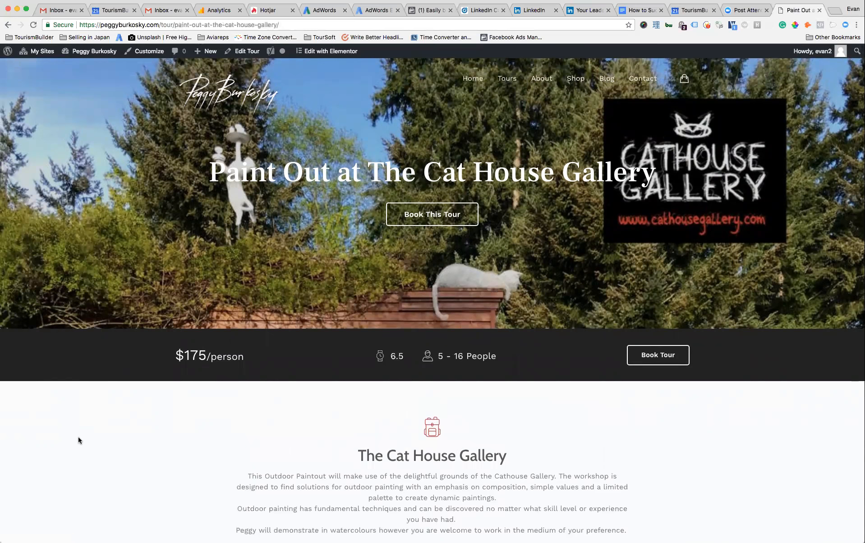
Step: Go to the site's WordPress dashboard and open the list of tours
mouse_move(86, 51)
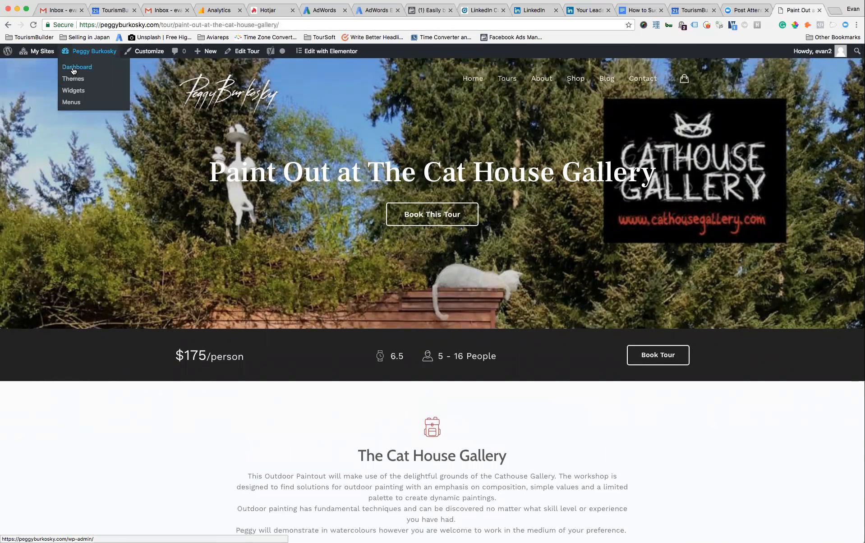
left_click(73, 69)
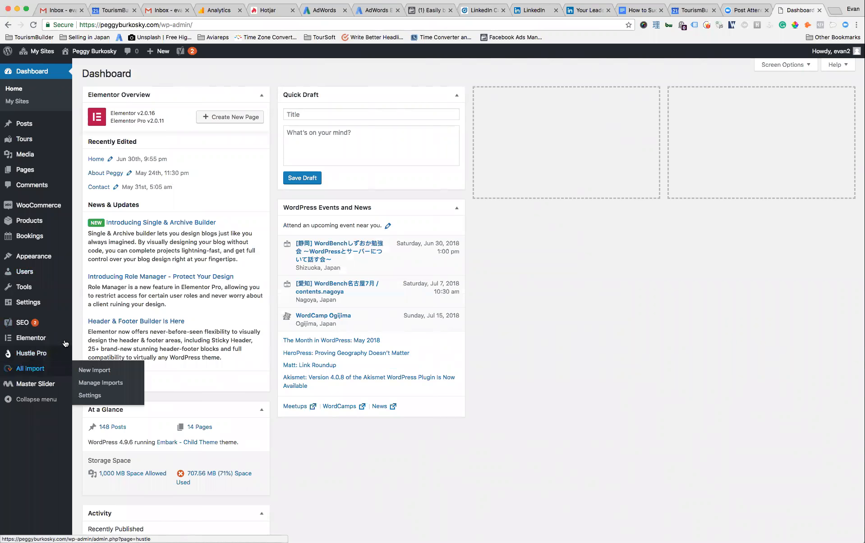
left_click(20, 140)
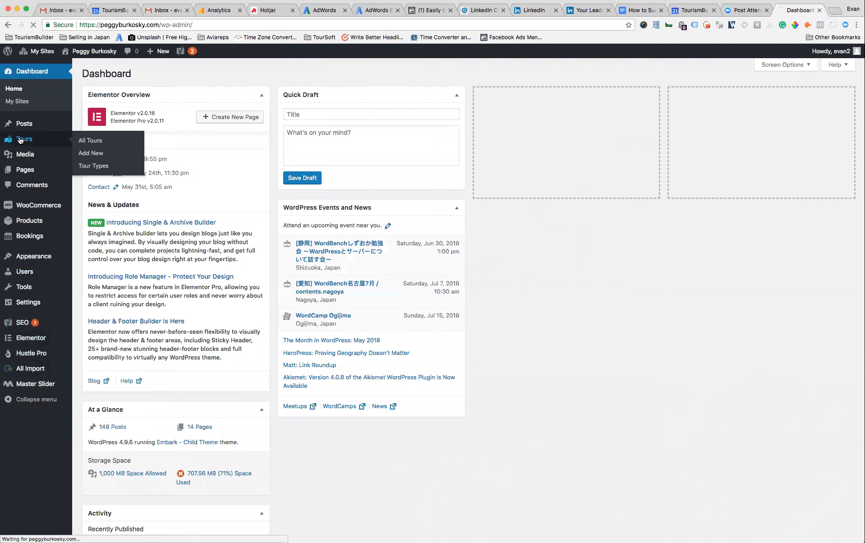